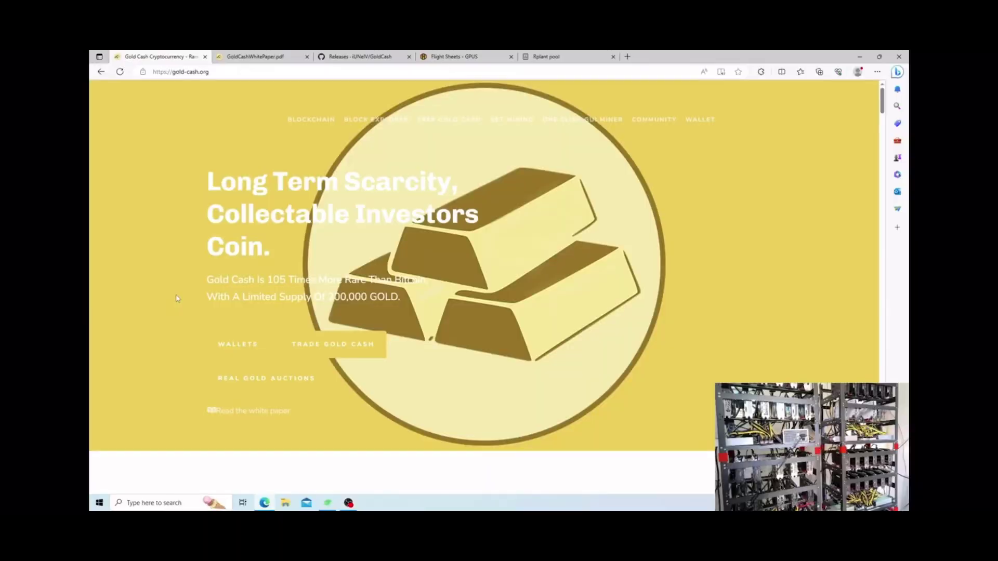
# Try the Gold Cash site's Windows wallet download, then go to the GoldCash GitHub releases page.
pyautogui.click(239, 345)
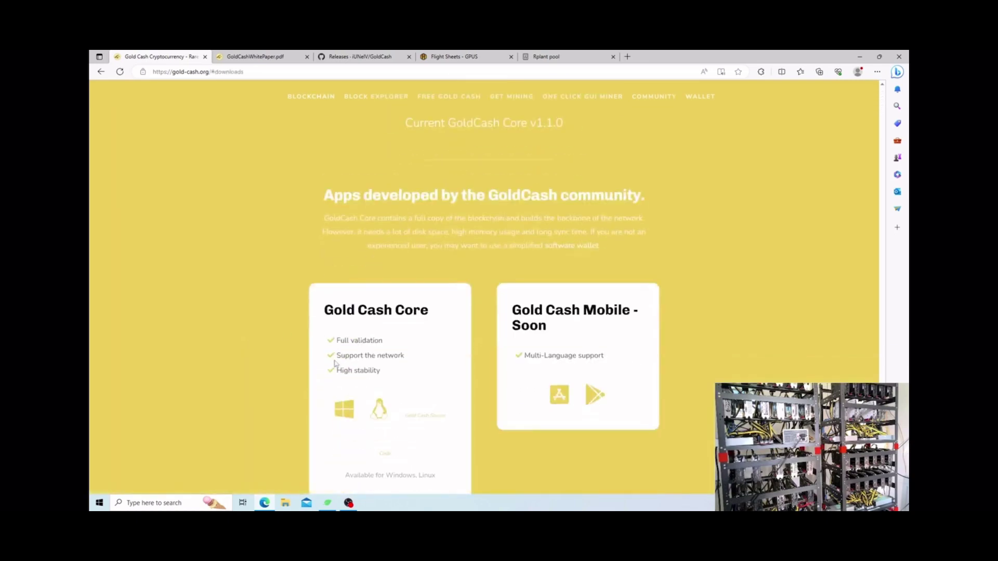
pyautogui.click(343, 331)
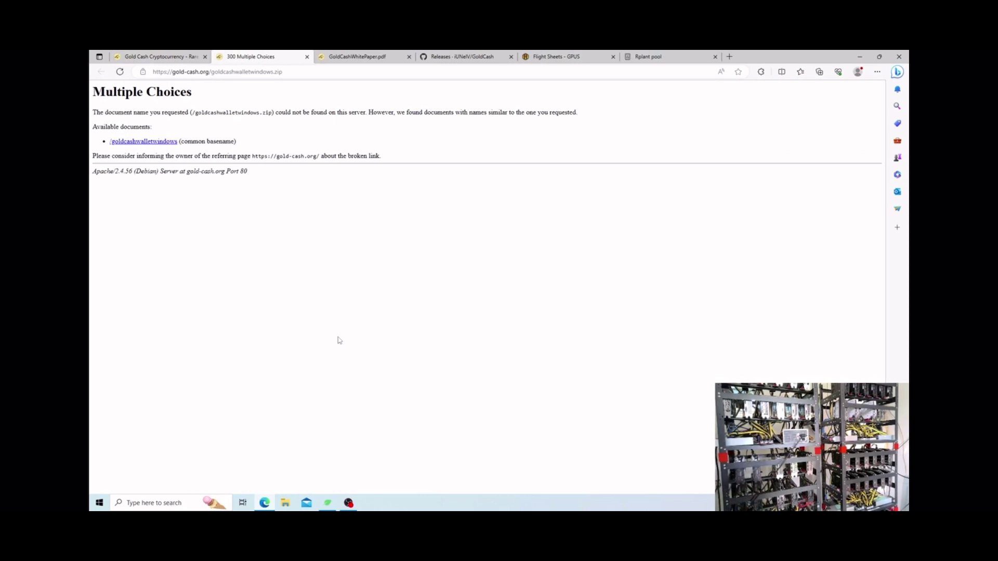
pyautogui.click(358, 56)
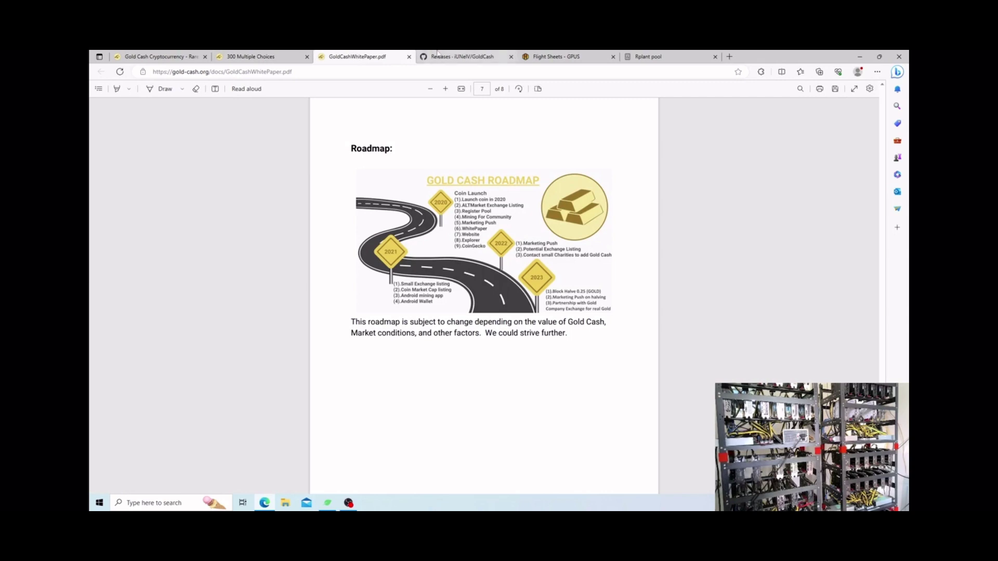
pyautogui.click(437, 53)
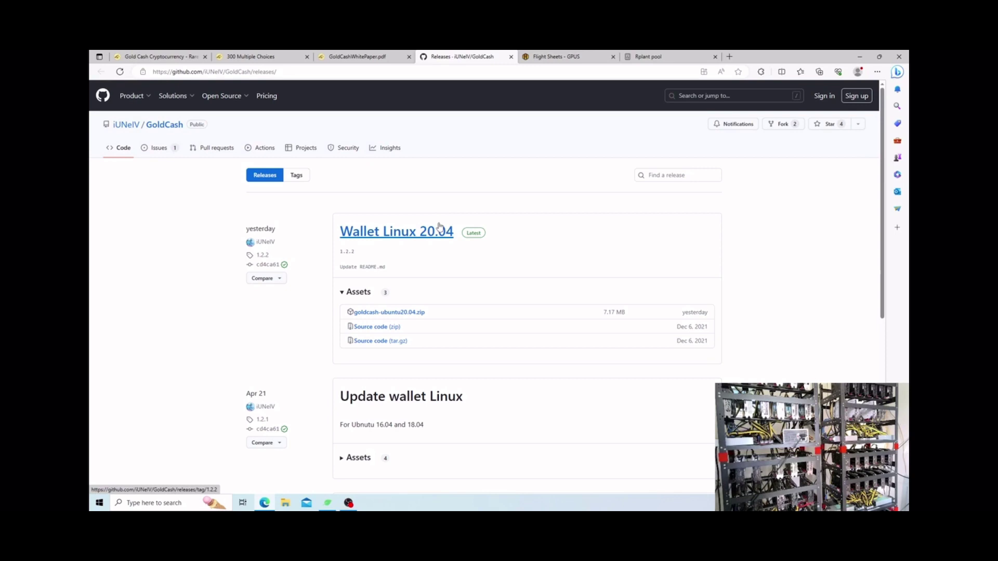
# Download goldcash-qt.exe from the New Version Windows release assets.
pyautogui.scroll(-2, 437, 298)
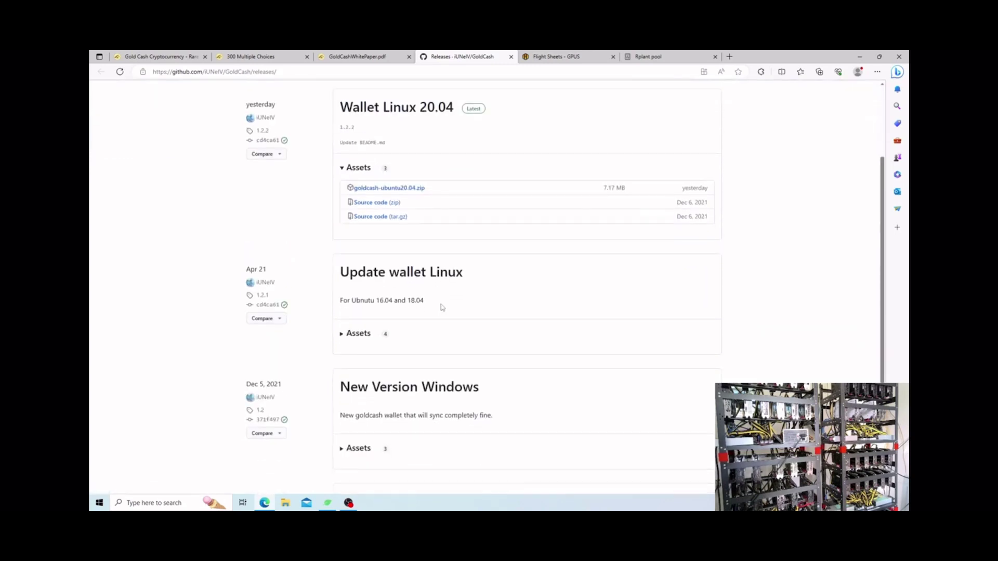
pyautogui.scroll(-1, 442, 308)
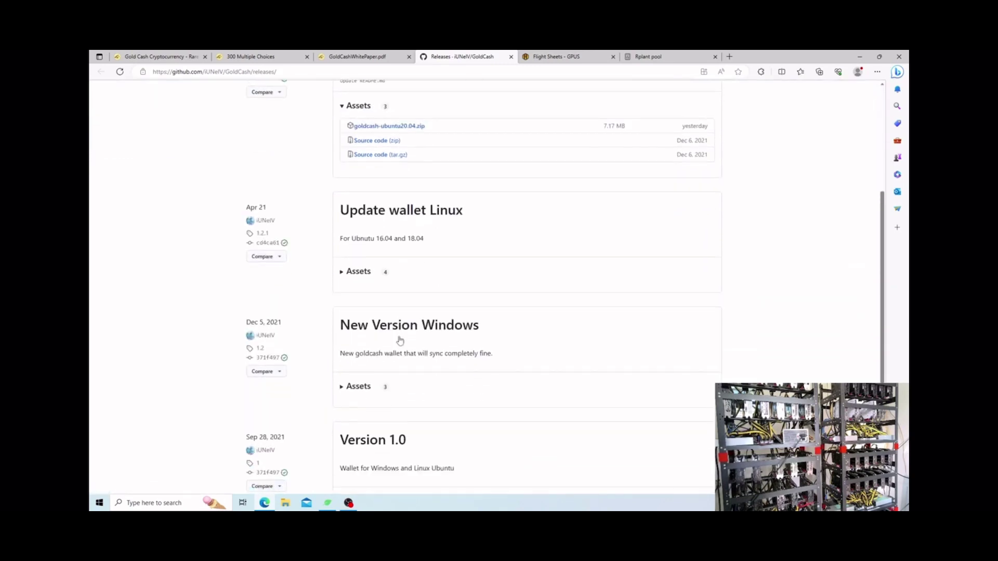
pyautogui.click(358, 386)
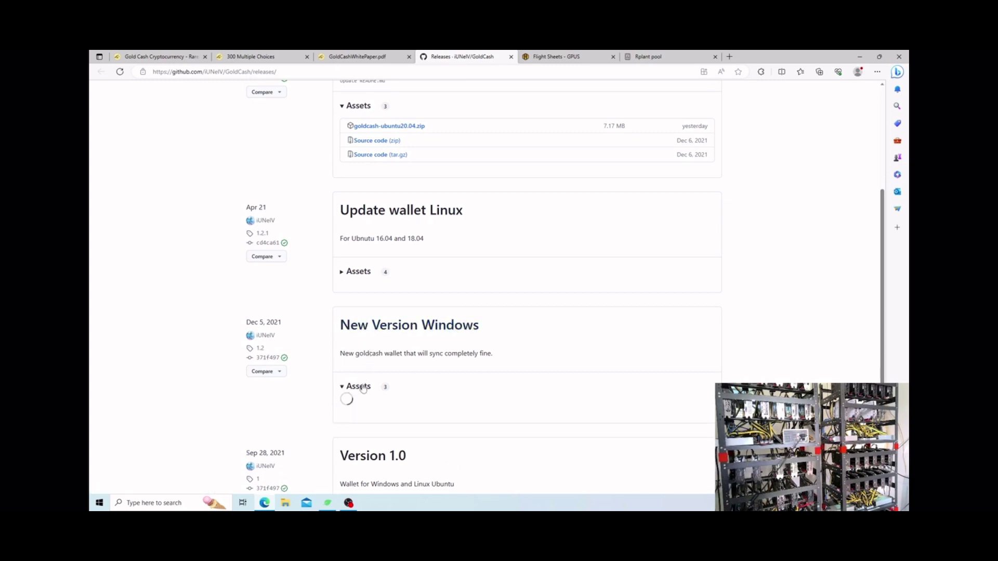
pyautogui.scroll(-1, 364, 388)
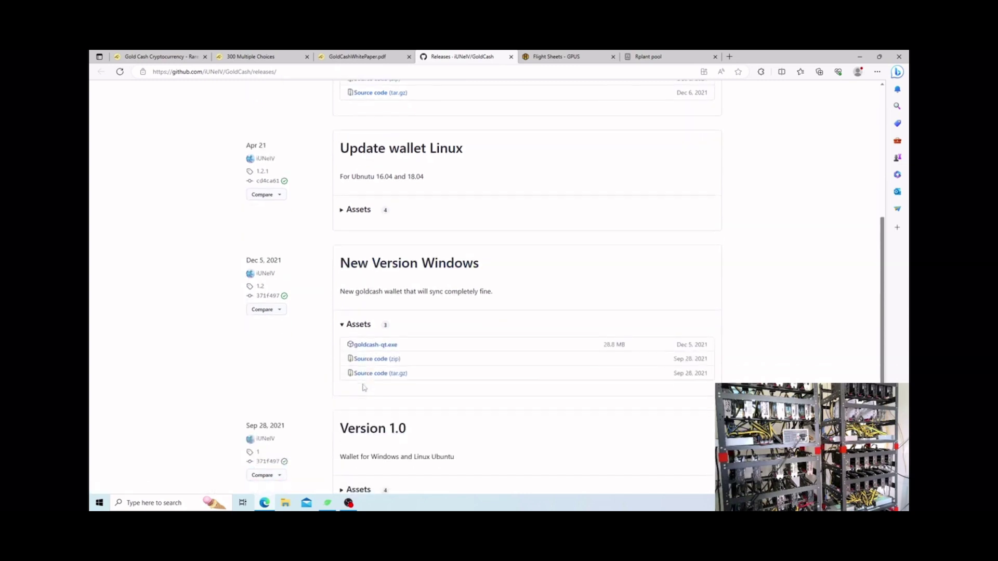
pyautogui.click(370, 347)
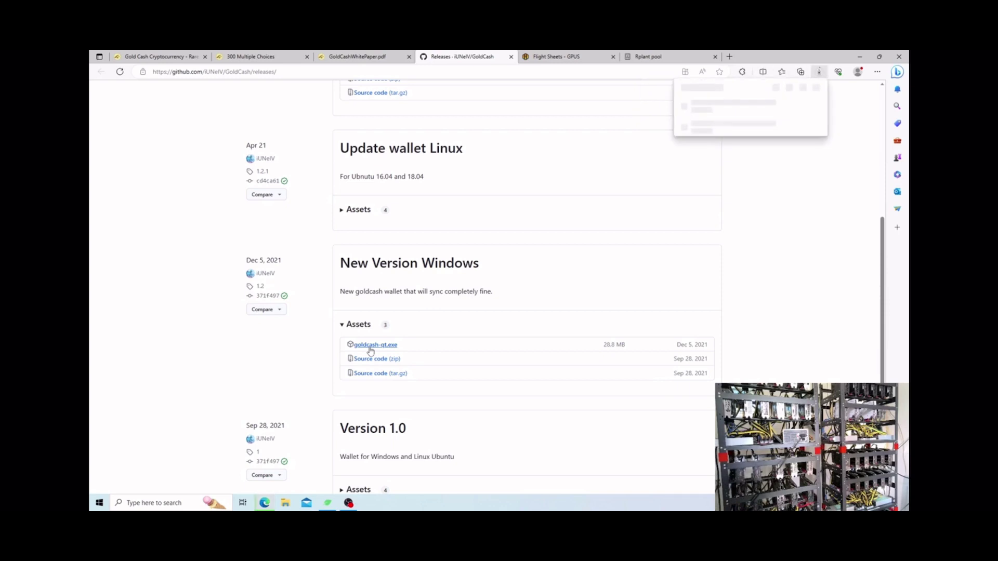
pyautogui.click(554, 55)
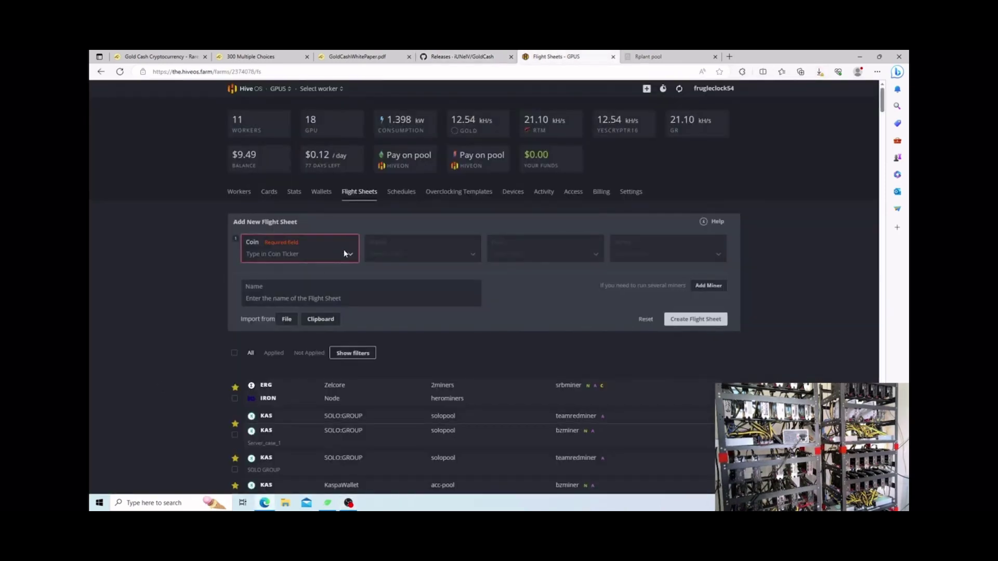
# Set the flight sheet's coin to GOLD, wallet to Desk Top, and pool to Configure in miner.
pyautogui.click(345, 254)
pyautogui.write('gold')
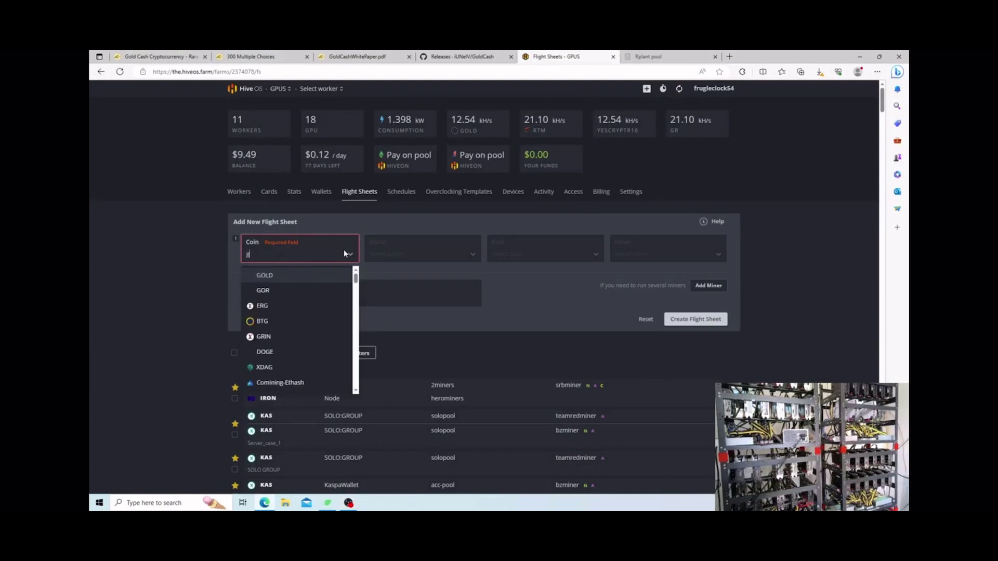
pyautogui.click(320, 275)
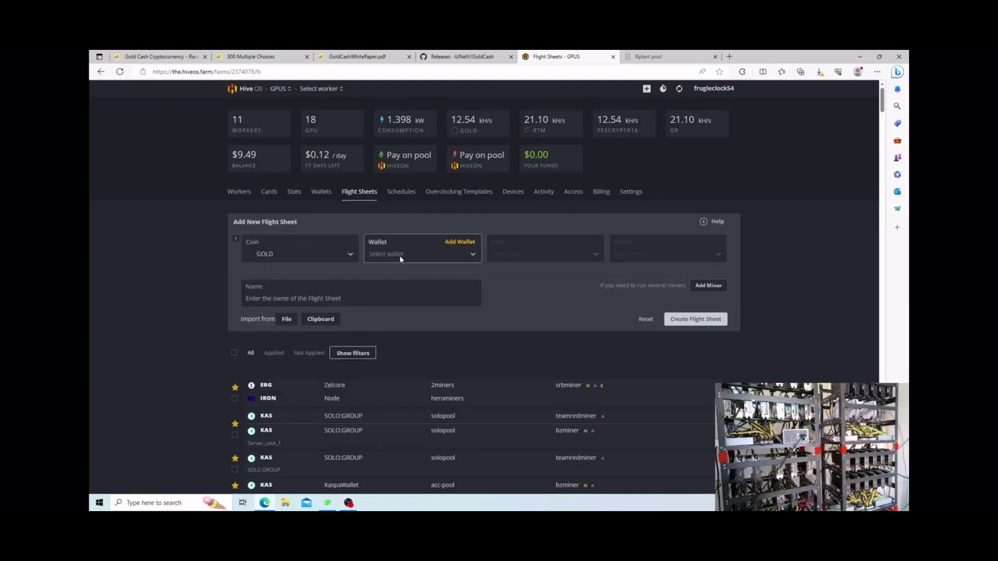
pyautogui.click(399, 254)
pyautogui.click(394, 272)
pyautogui.click(516, 254)
pyautogui.click(517, 273)
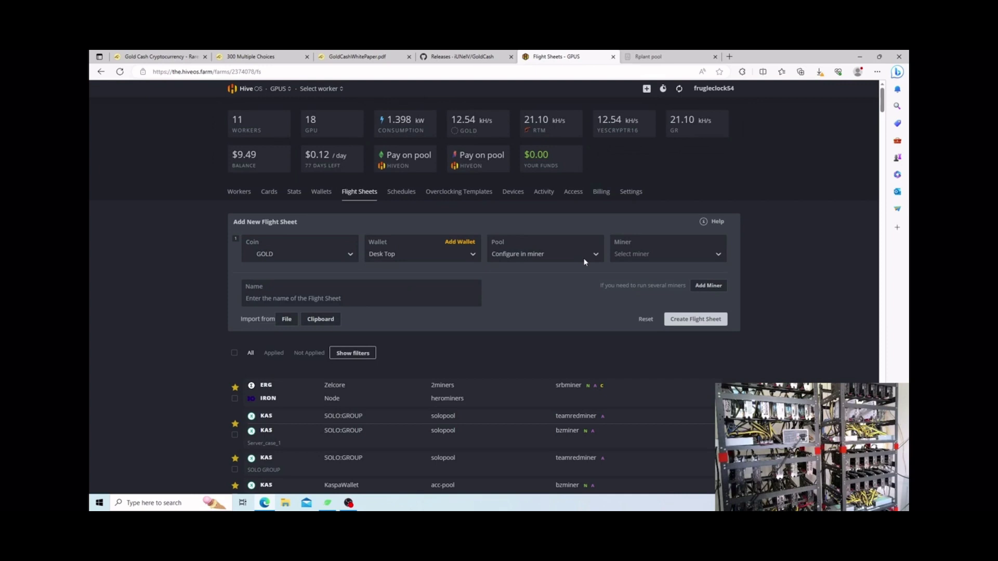
# Choose SRBMiner-MULTI as the miner and bring up its hash algorithm choices.
pyautogui.click(671, 253)
pyautogui.write('srb')
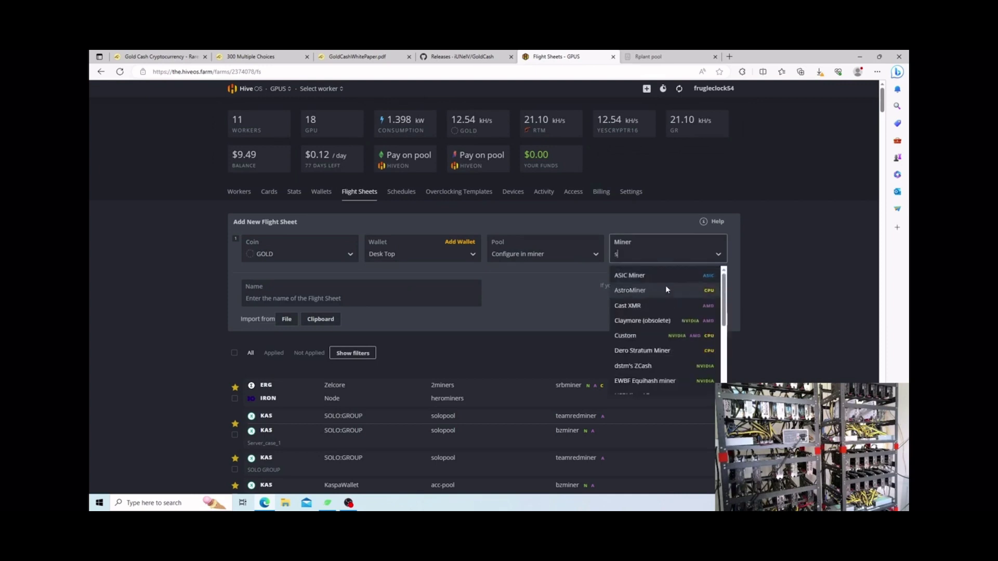
pyautogui.click(644, 275)
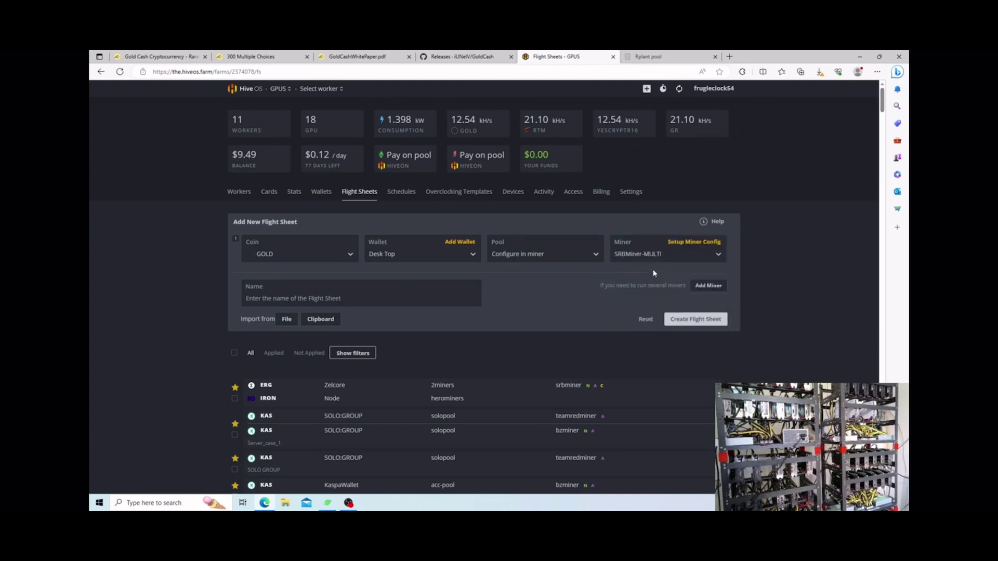
pyautogui.click(697, 242)
pyautogui.click(417, 217)
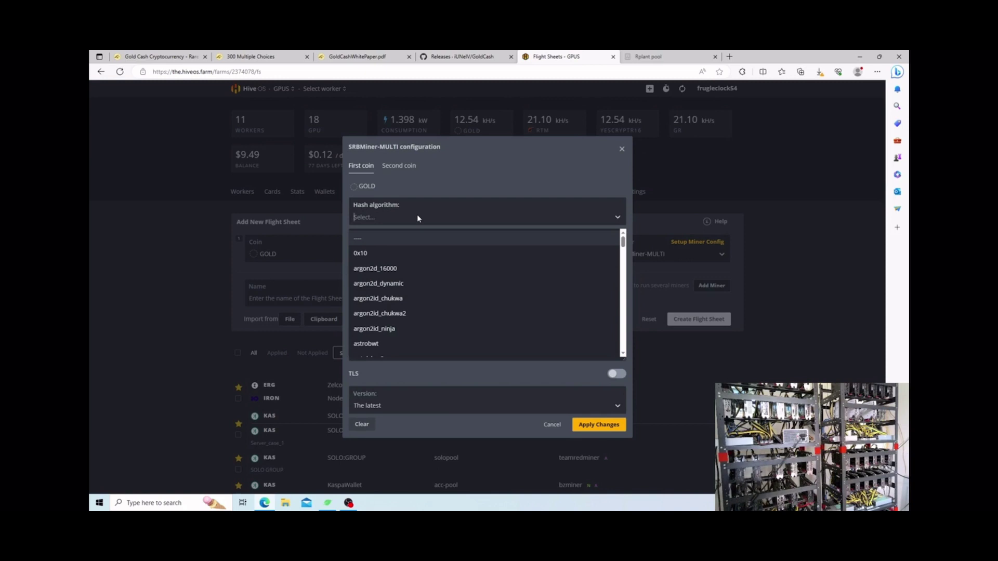
# Set the hash algorithm to yescryptr16, wallet to %WAL%, and worker to %WORKER_NAME%.
pyautogui.write('yes')
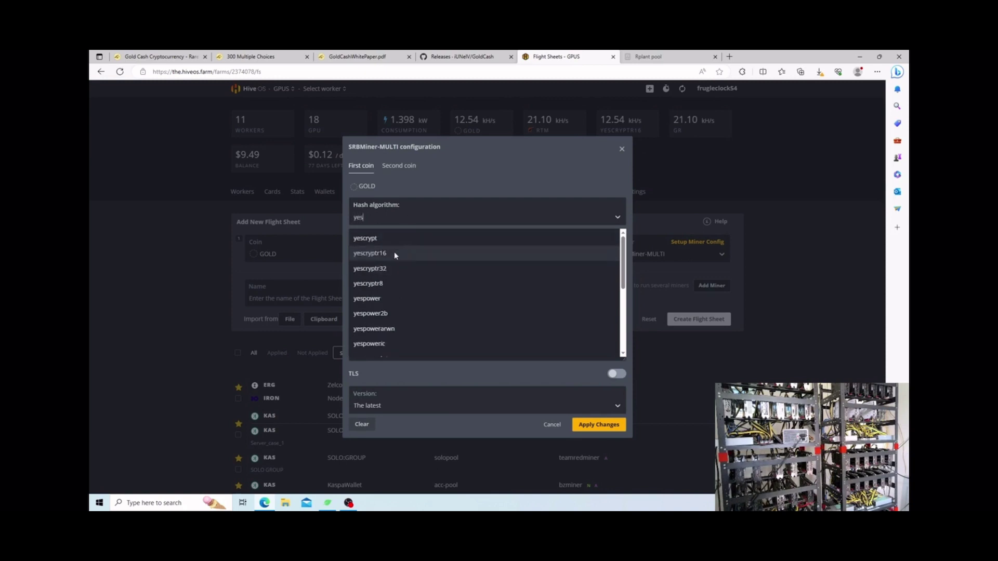
pyautogui.click(394, 253)
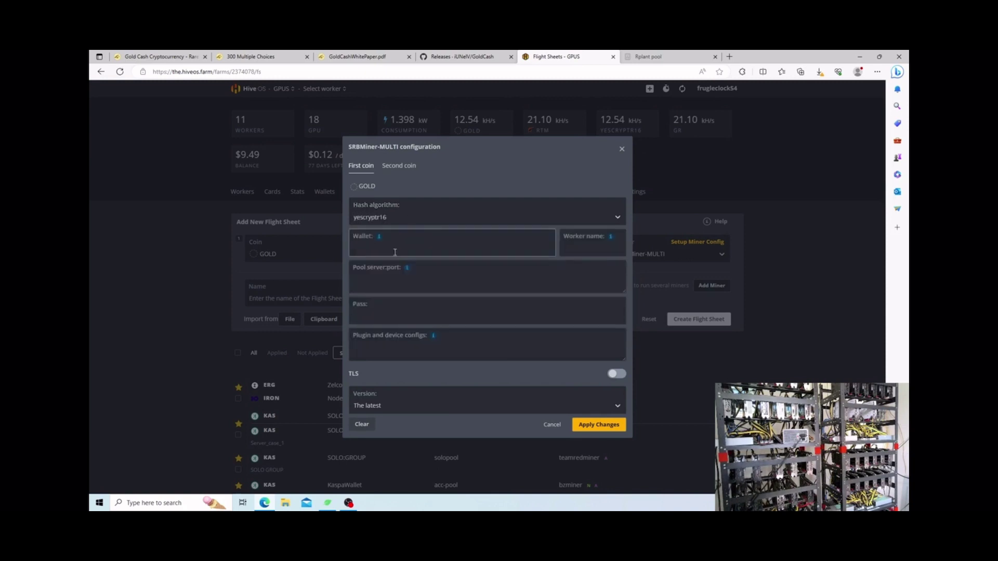
pyautogui.click(381, 245)
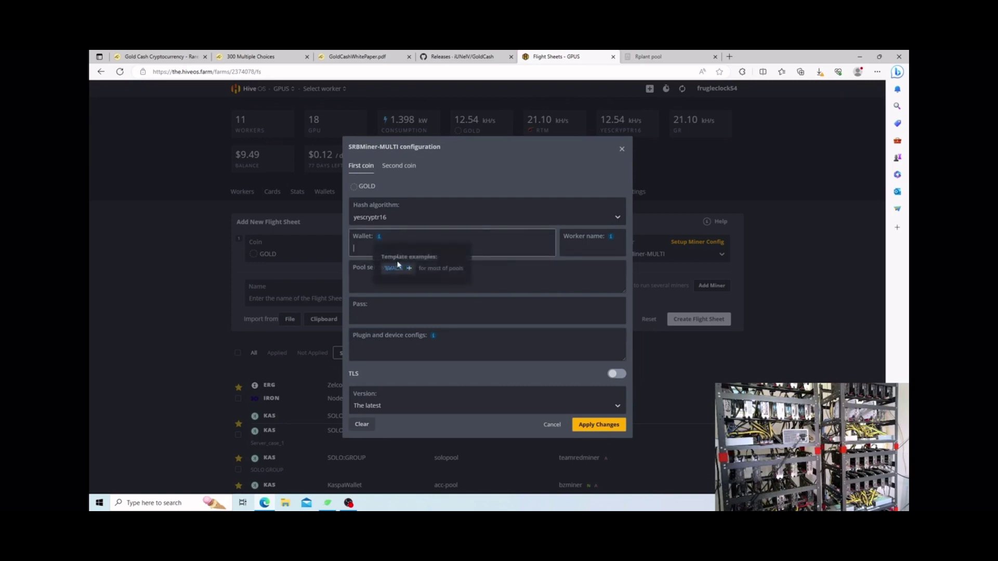
pyautogui.click(392, 260)
pyautogui.moveTo(611, 240)
pyautogui.click(639, 268)
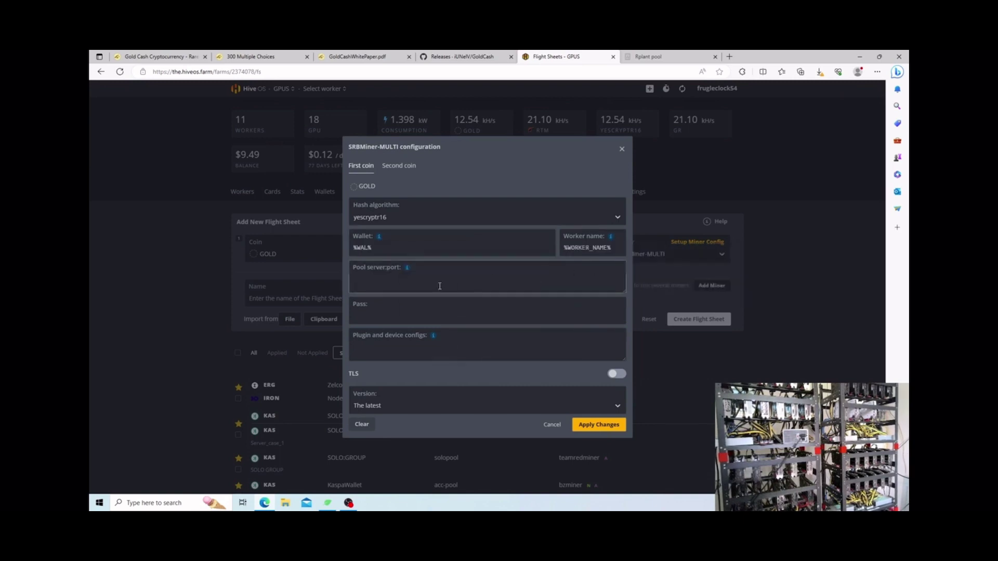
# Use pool stratum-na.rplant.xyz:17057, add --disable-cpu, and apply the miner config.
pyautogui.rightClick(432, 280)
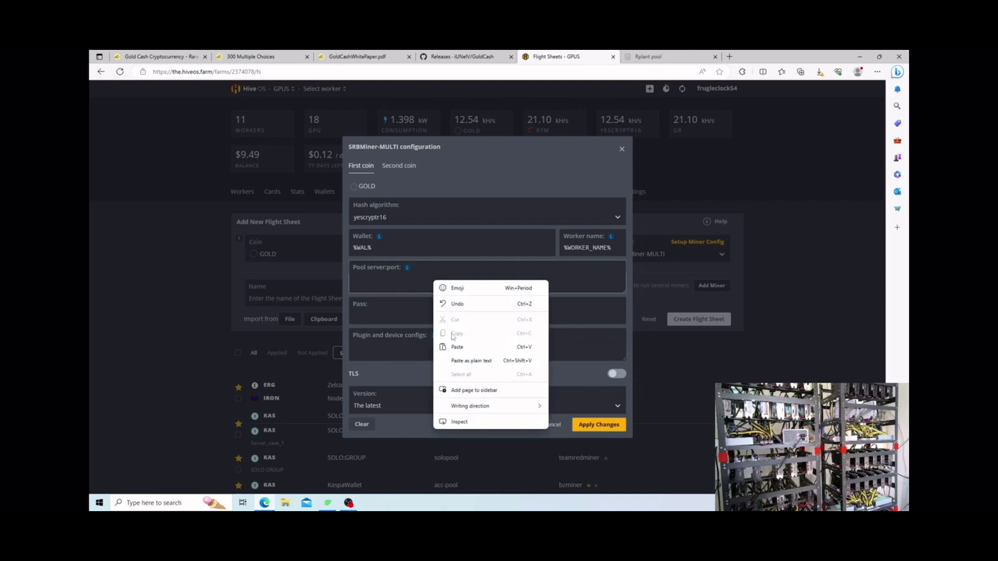
pyautogui.click(458, 344)
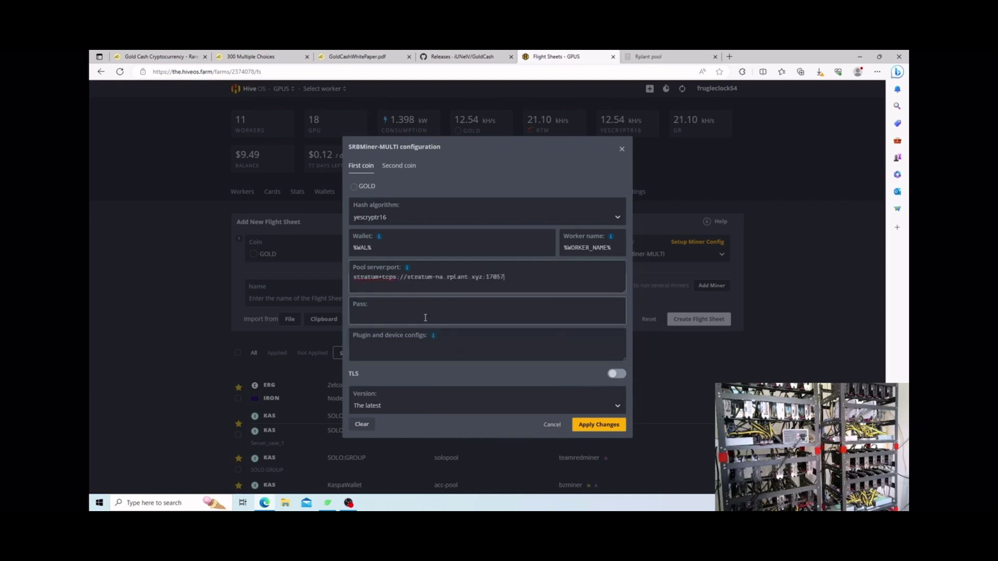
pyautogui.click(383, 312)
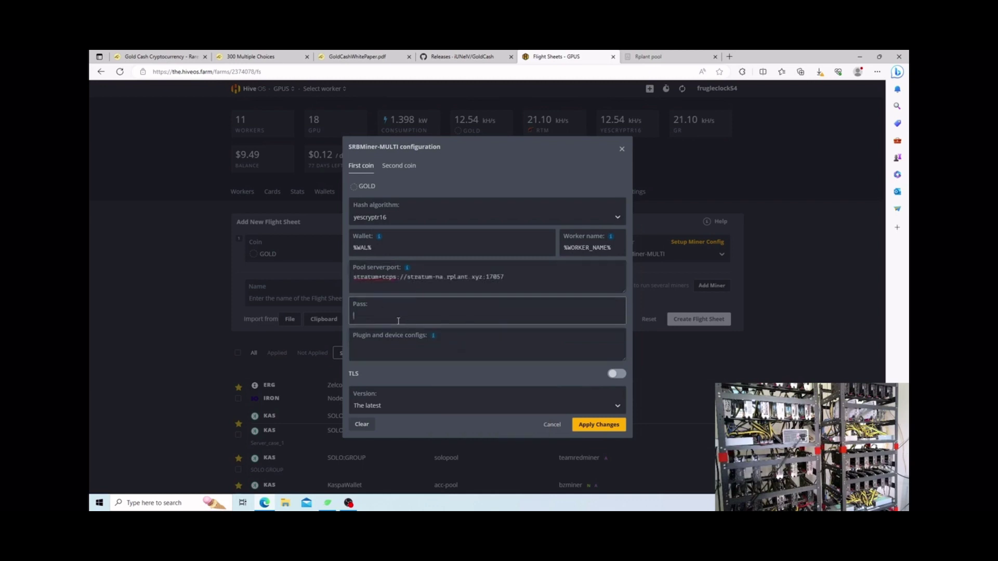
pyautogui.moveTo(431, 340)
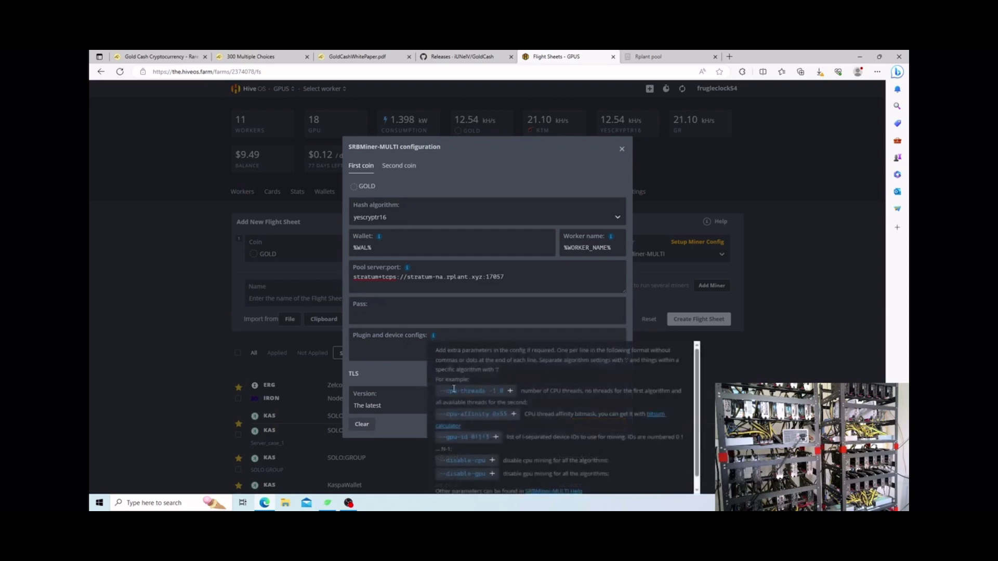
pyautogui.scroll(-2, 475, 419)
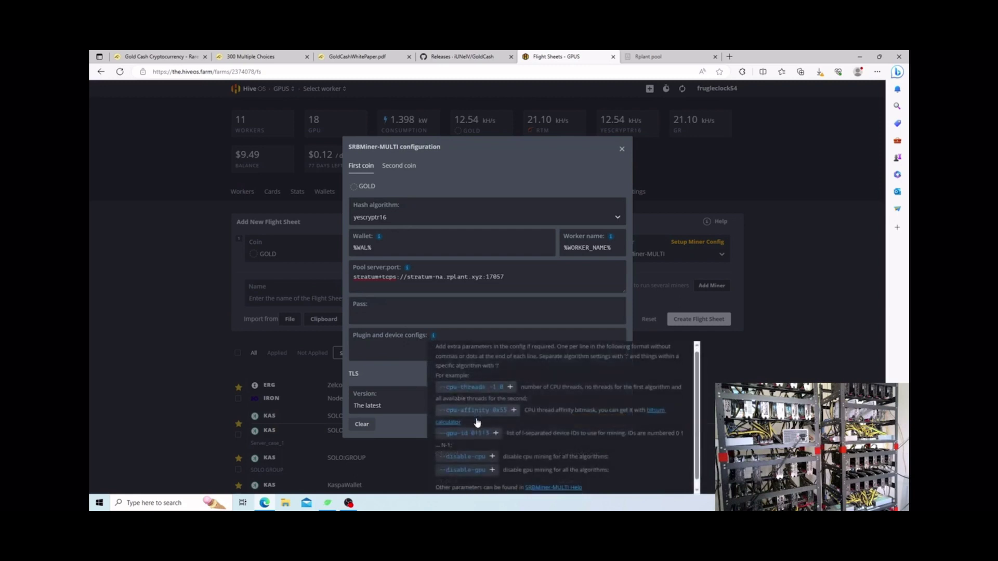
pyautogui.click(491, 450)
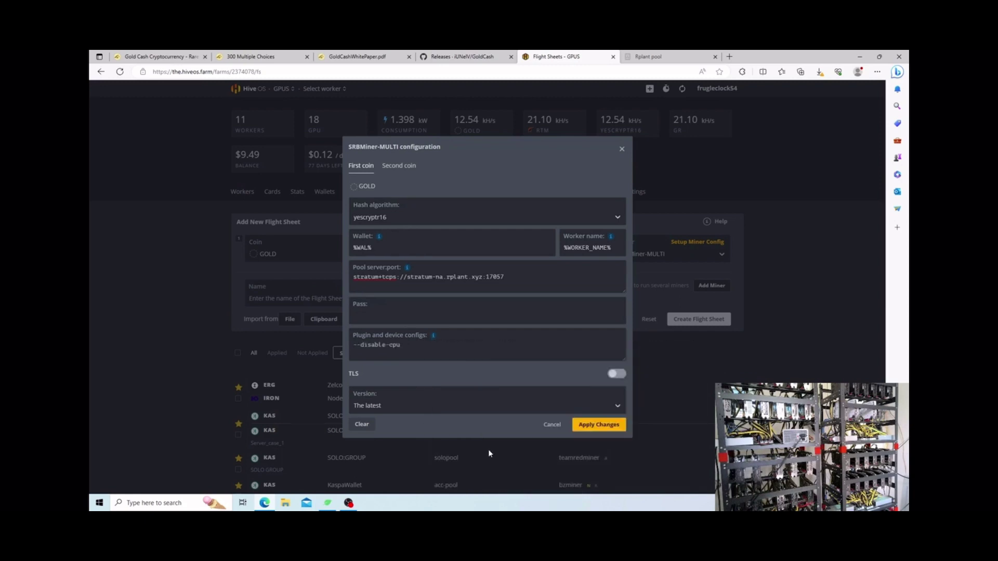
pyautogui.click(589, 425)
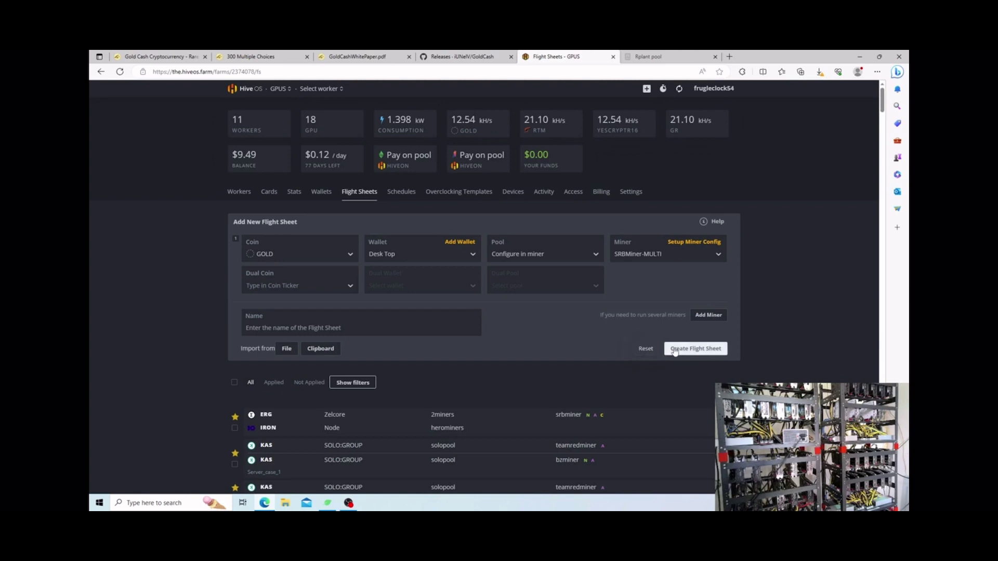
pyautogui.click(648, 56)
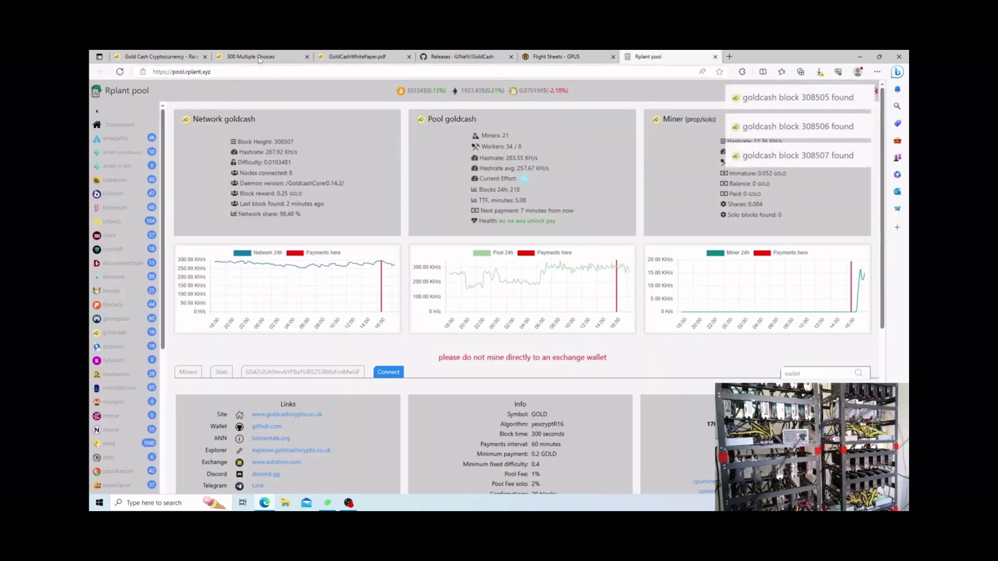
# Reload the Rplant goldcash dashboard to confirm Rig_1 hashing at 9.95 KH/s.
pyautogui.click(123, 75)
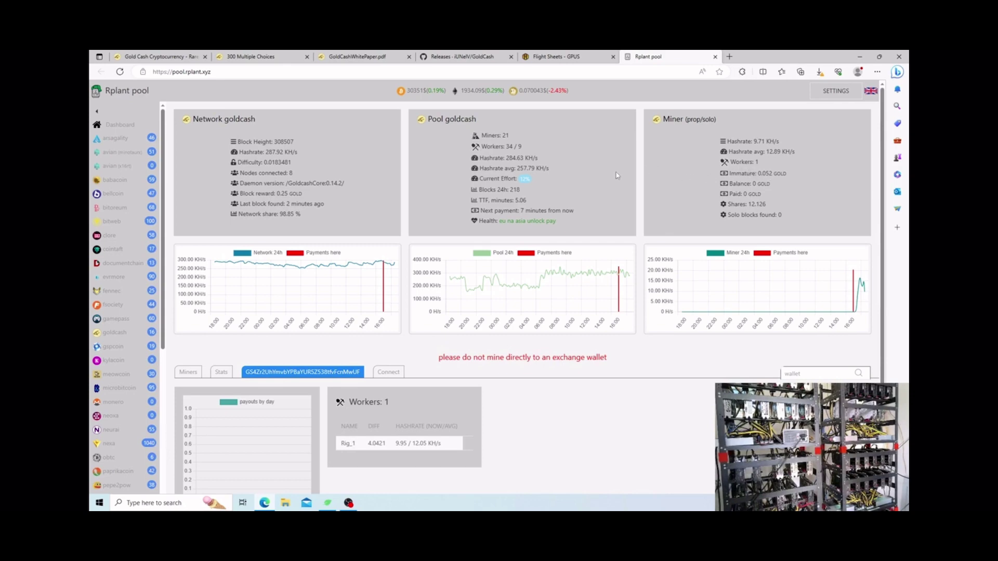
pyautogui.click(537, 55)
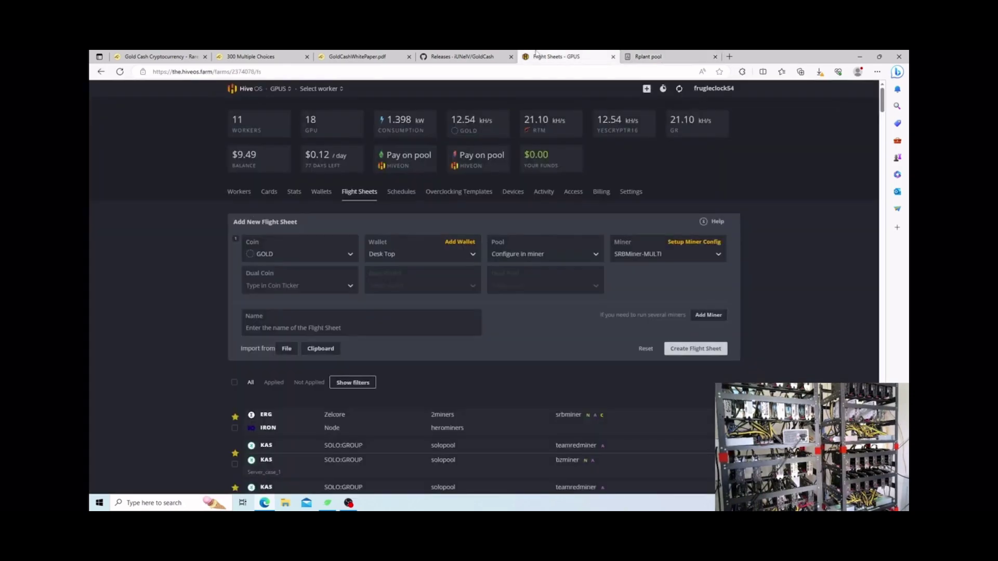
# Open Rig_1 from the Workers list to see it mining GOLD at 12.54 kH/s.
pyautogui.click(245, 195)
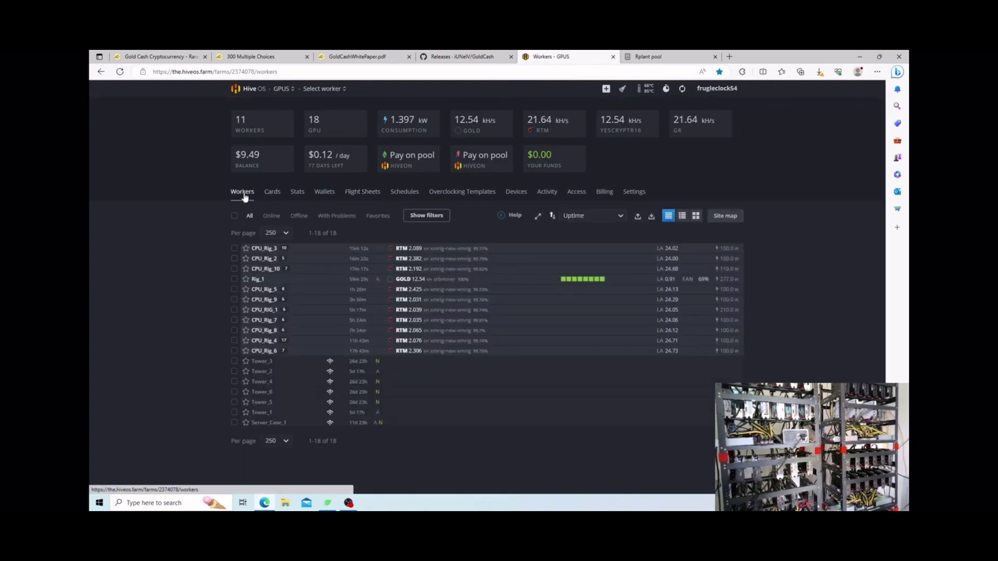
pyautogui.click(260, 280)
pyautogui.click(258, 280)
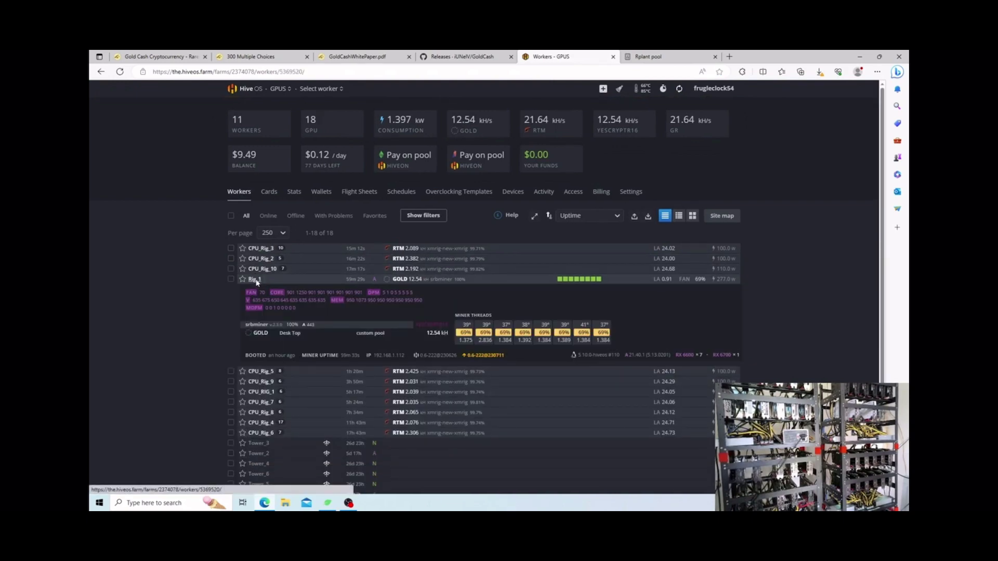